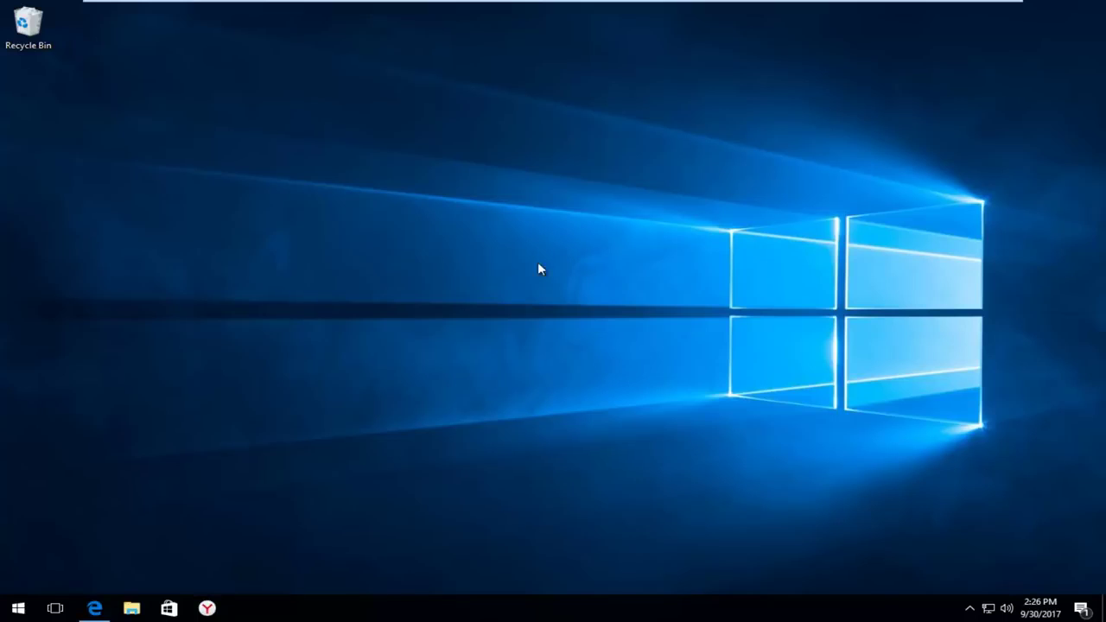
- Return to the Edge forum thread and scroll to the Windows Essentials 16.4.3528.0331 download links
{"action": "left_click", "coordinate": [94, 608]}
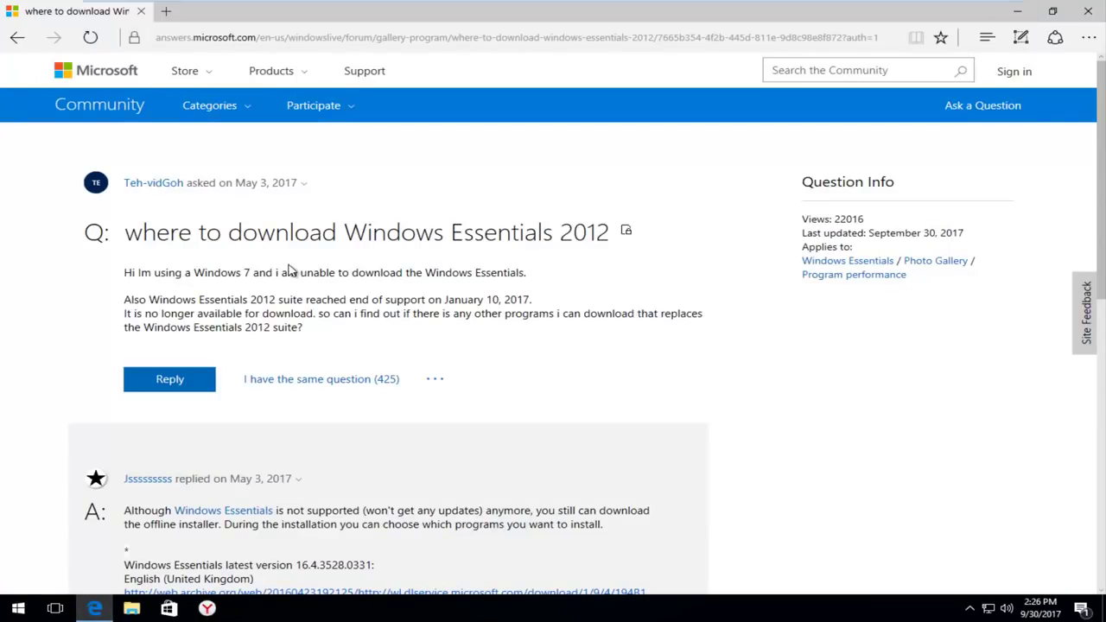
{"action": "scroll", "coordinate": [290, 270], "scroll_direction": "down", "scroll_amount": 1}
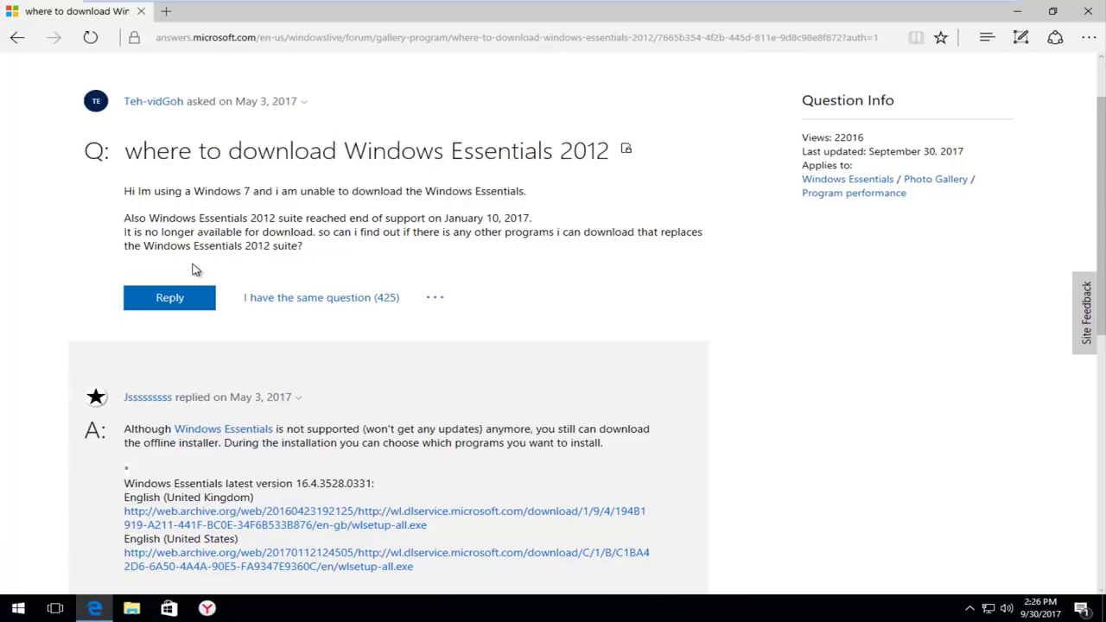
{"action": "scroll", "coordinate": [286, 268], "scroll_direction": "up", "scroll_amount": 2}
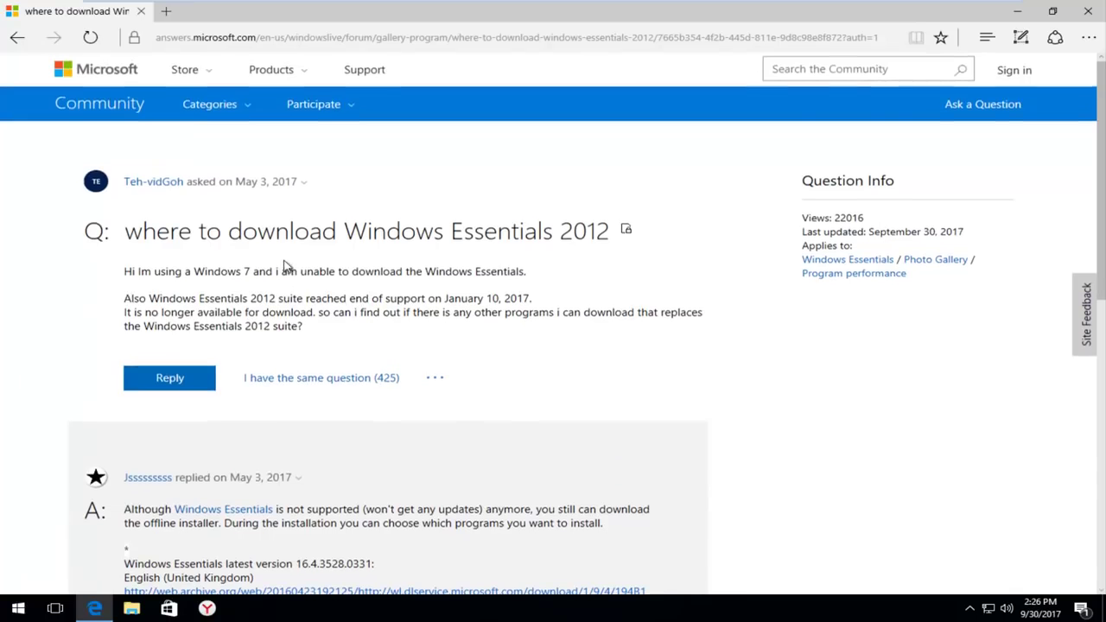
{"action": "scroll", "coordinate": [303, 277], "scroll_direction": "down", "scroll_amount": 4}
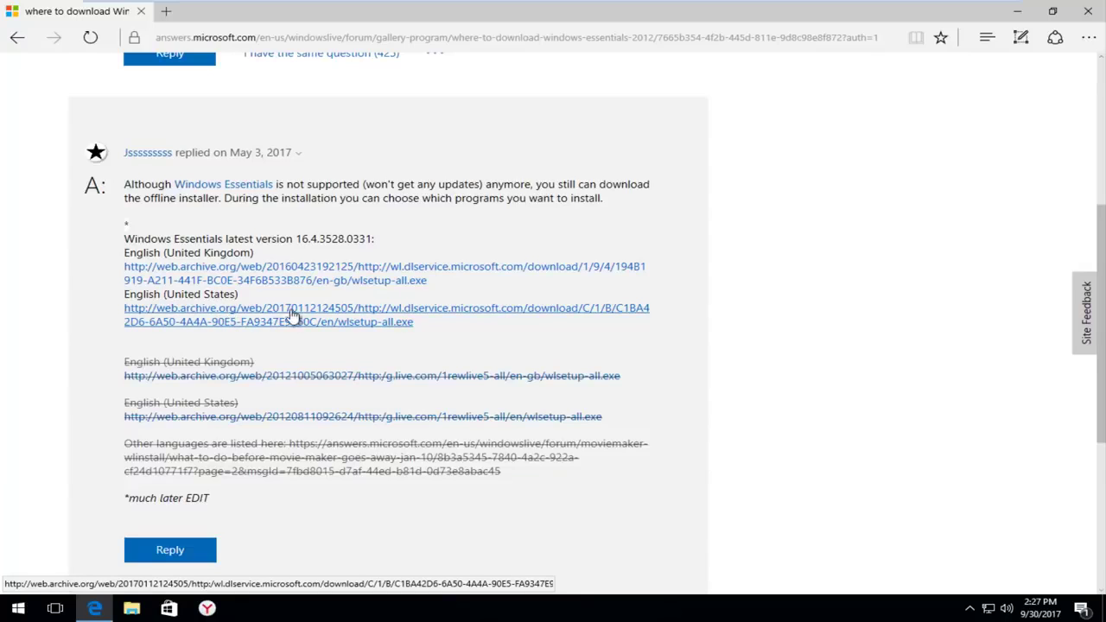
- Download and save the English (United States) wlsetup-all.exe installer
{"action": "left_click", "coordinate": [268, 321]}
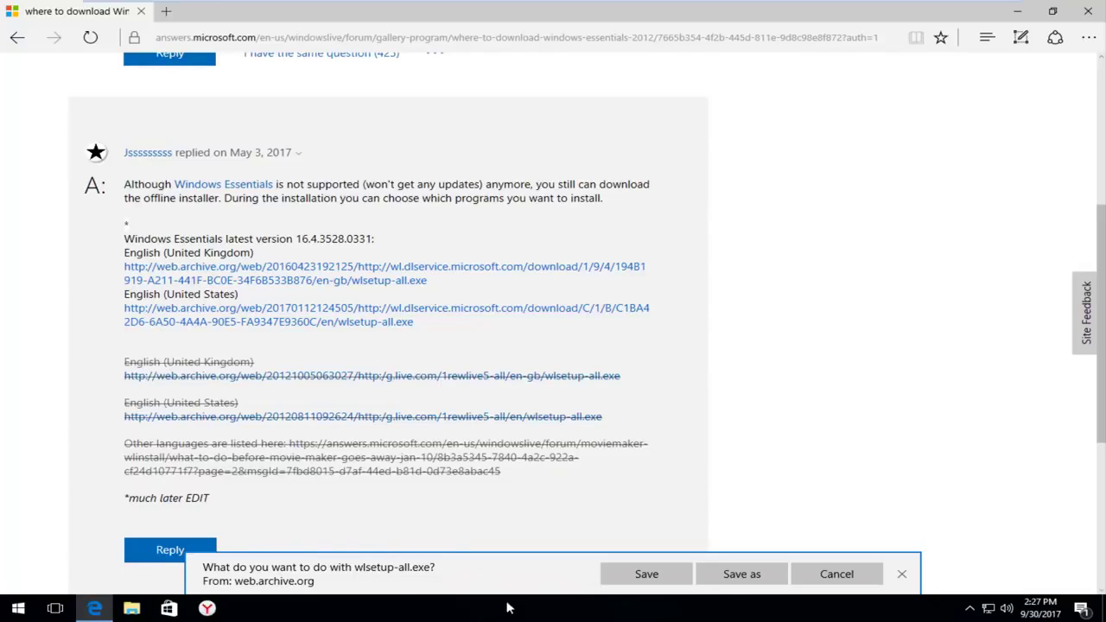
{"action": "left_click", "coordinate": [647, 583]}
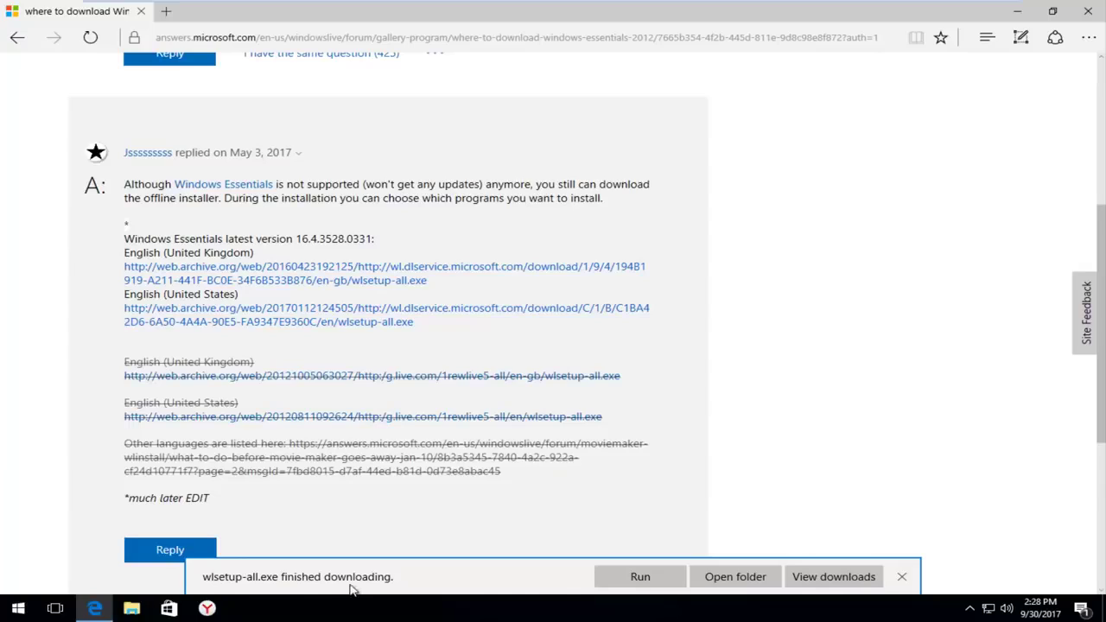
- Run wlsetup-all.exe, approve UAC, and download and install the .NET Framework 3.5 feature
{"action": "left_click", "coordinate": [639, 580]}
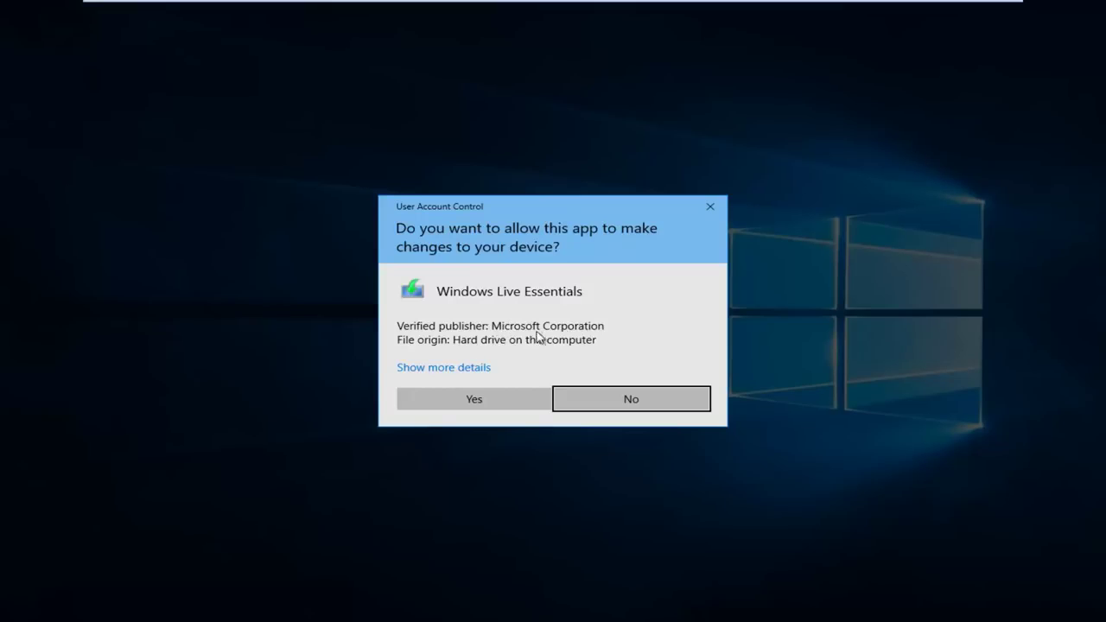
{"action": "left_click", "coordinate": [446, 399]}
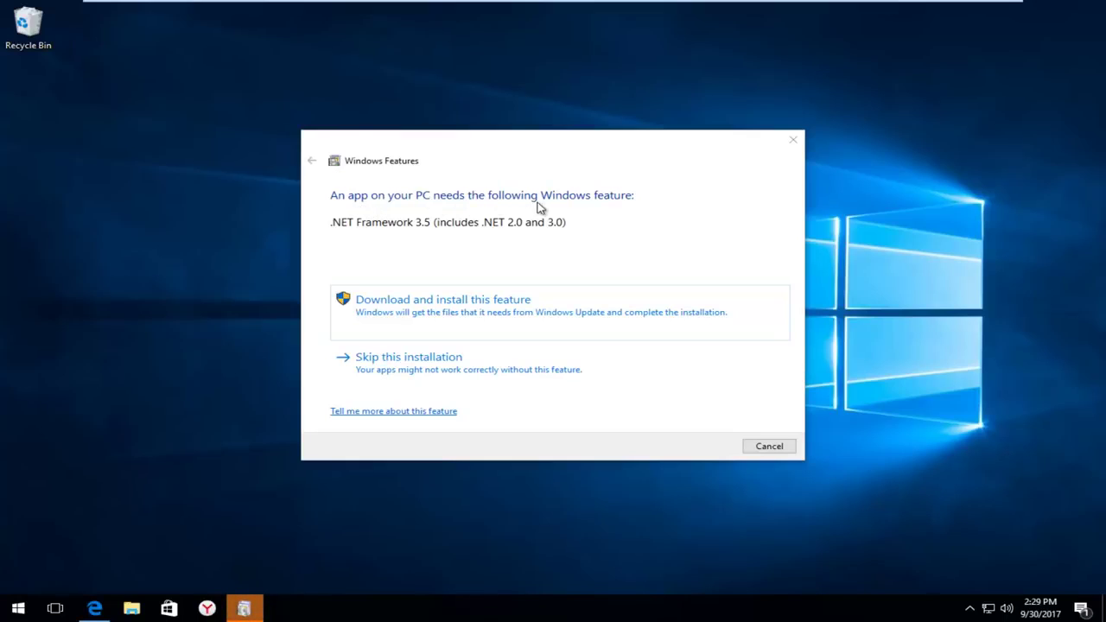
{"action": "left_click", "coordinate": [453, 311]}
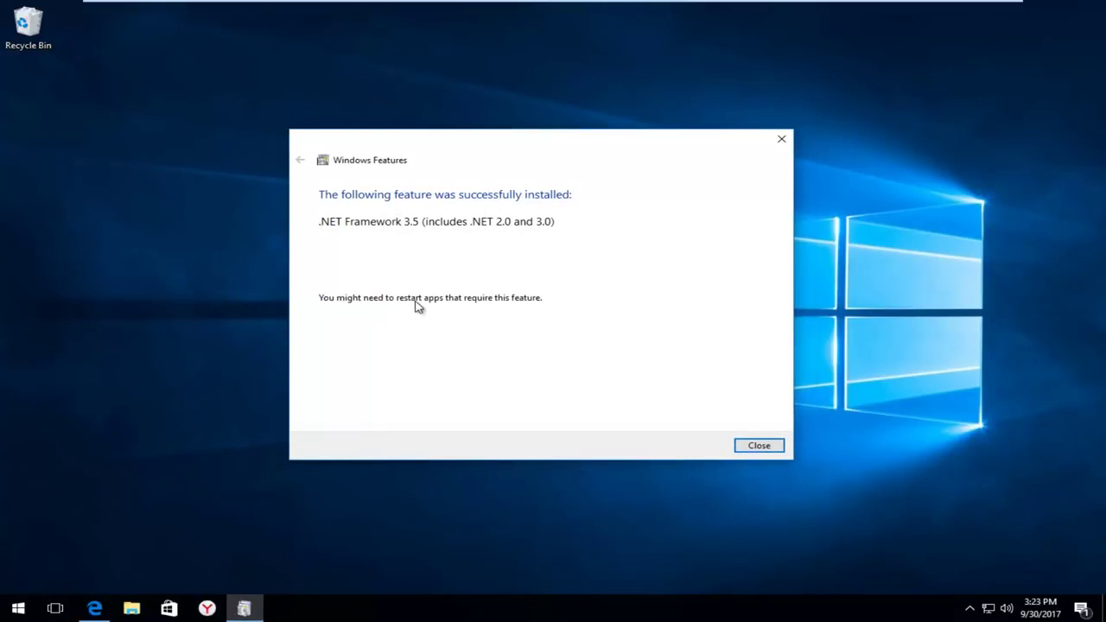
{"action": "left_click", "coordinate": [763, 448]}
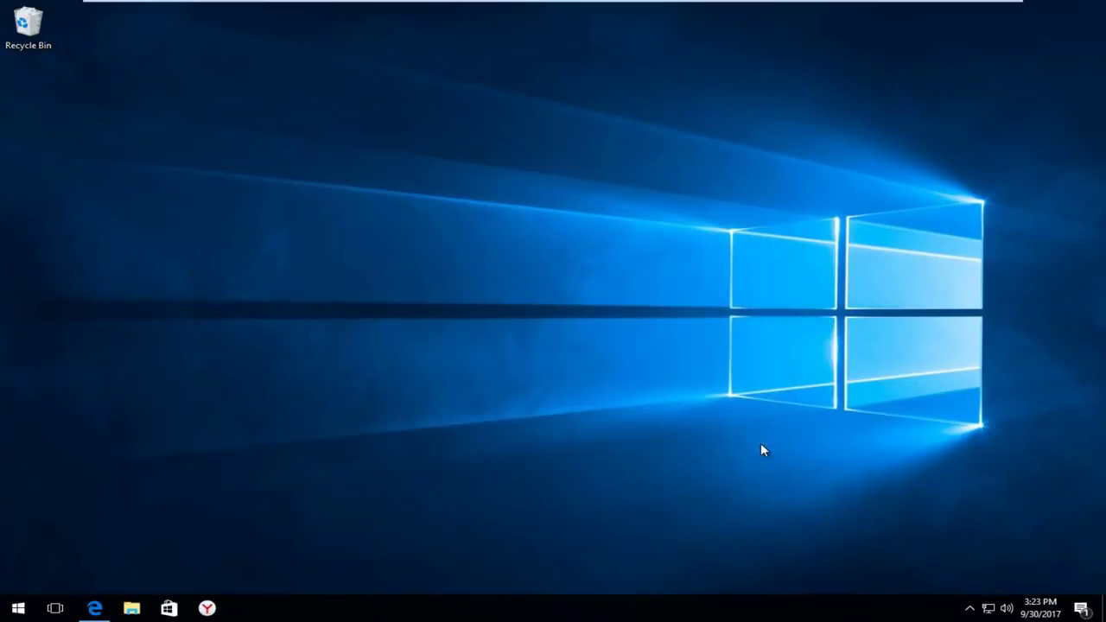
- Run wlsetup-all from the Downloads folder, approve UAC, and minimize File Explorer
{"action": "left_click", "coordinate": [132, 608]}
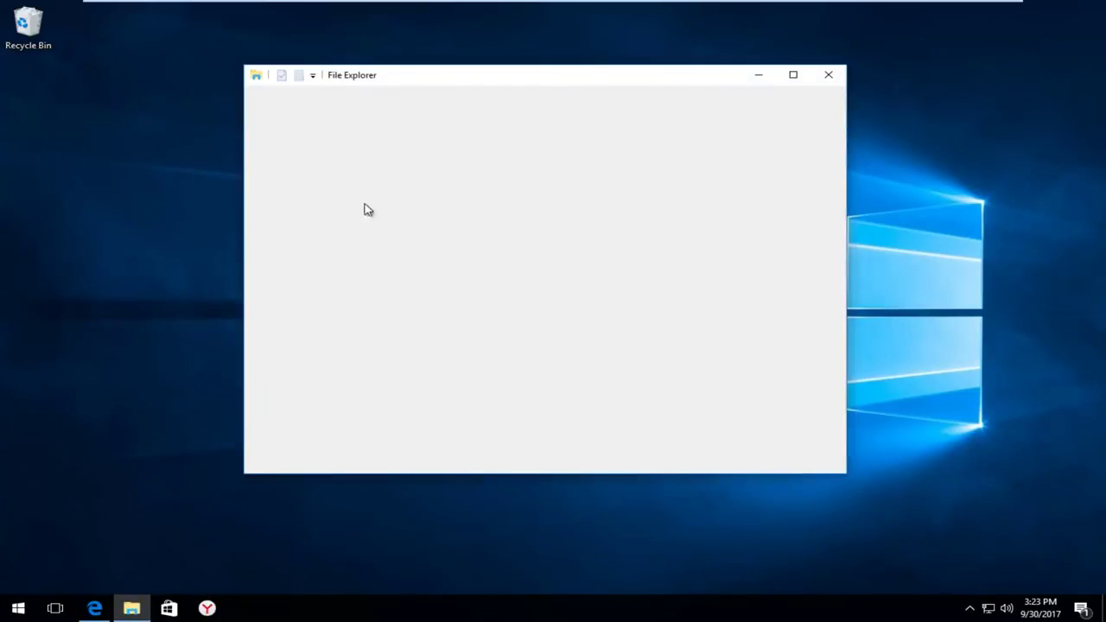
{"action": "left_click", "coordinate": [303, 179]}
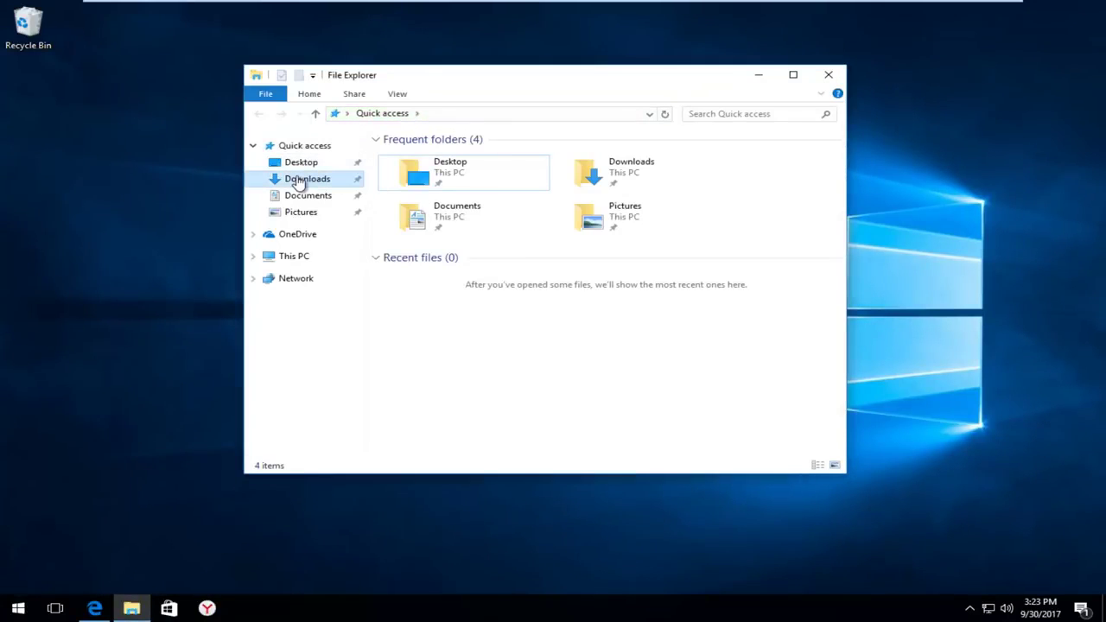
{"action": "double_click", "coordinate": [399, 159]}
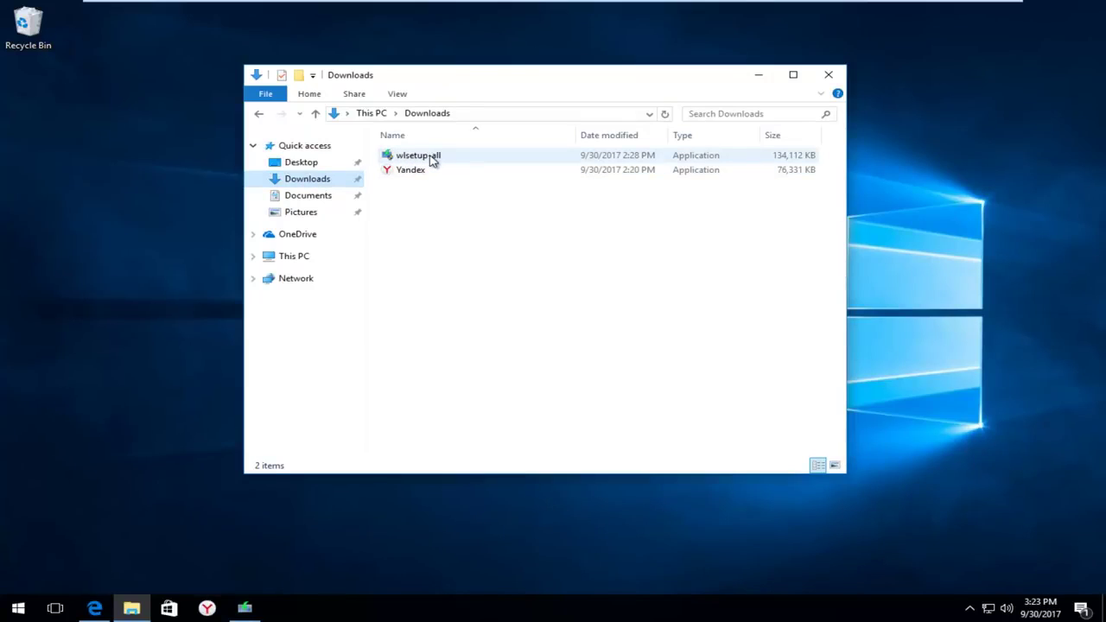
{"action": "double_click", "coordinate": [431, 159]}
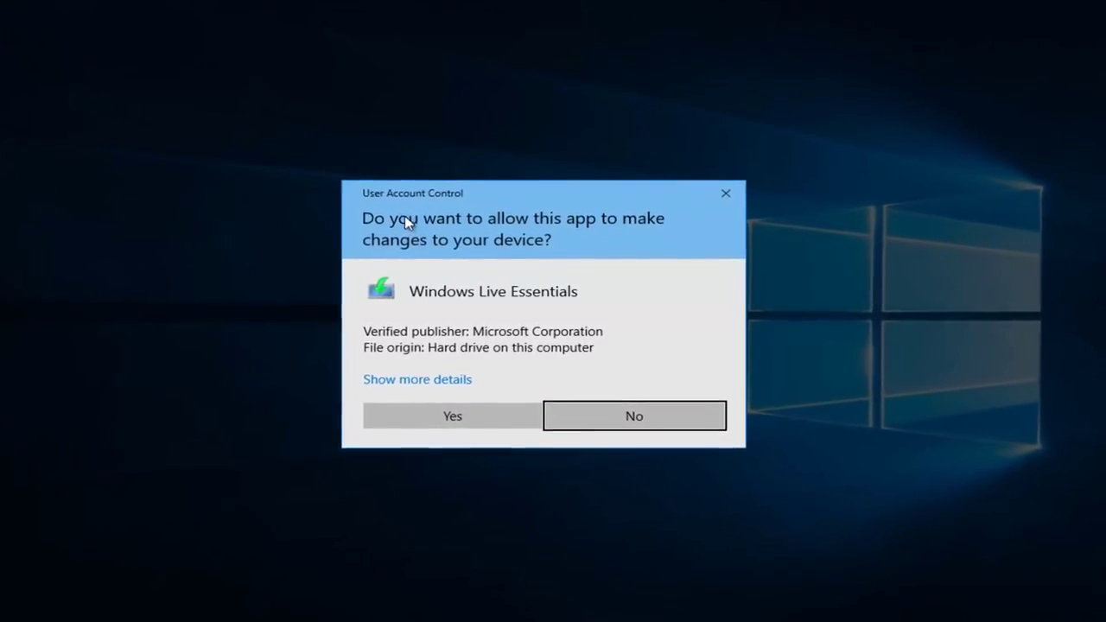
{"action": "left_click", "coordinate": [449, 418]}
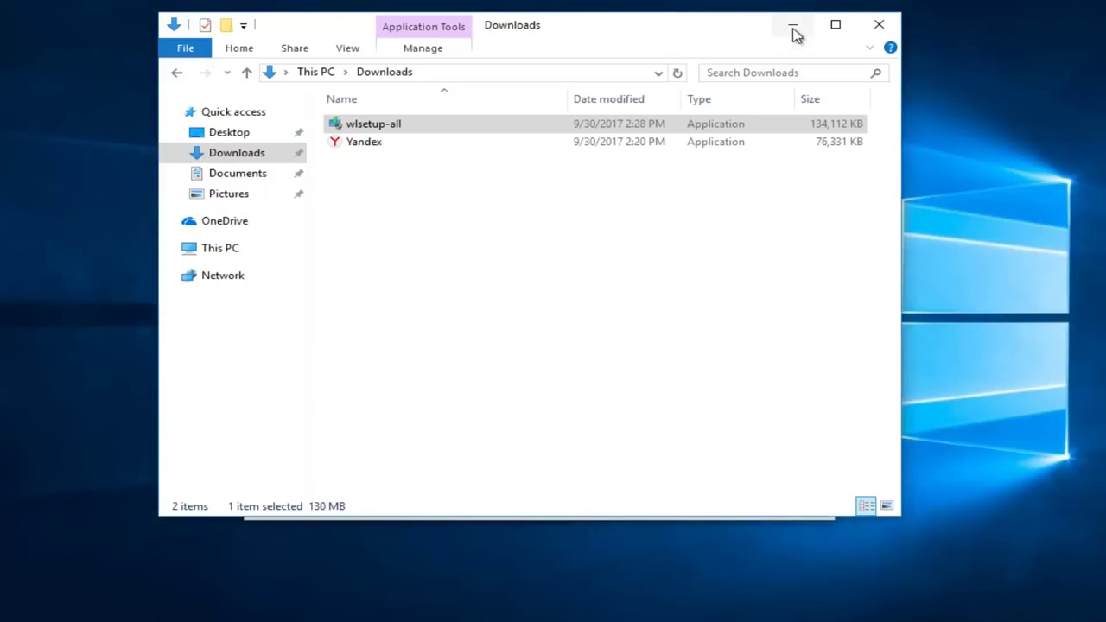
{"action": "left_click", "coordinate": [792, 29]}
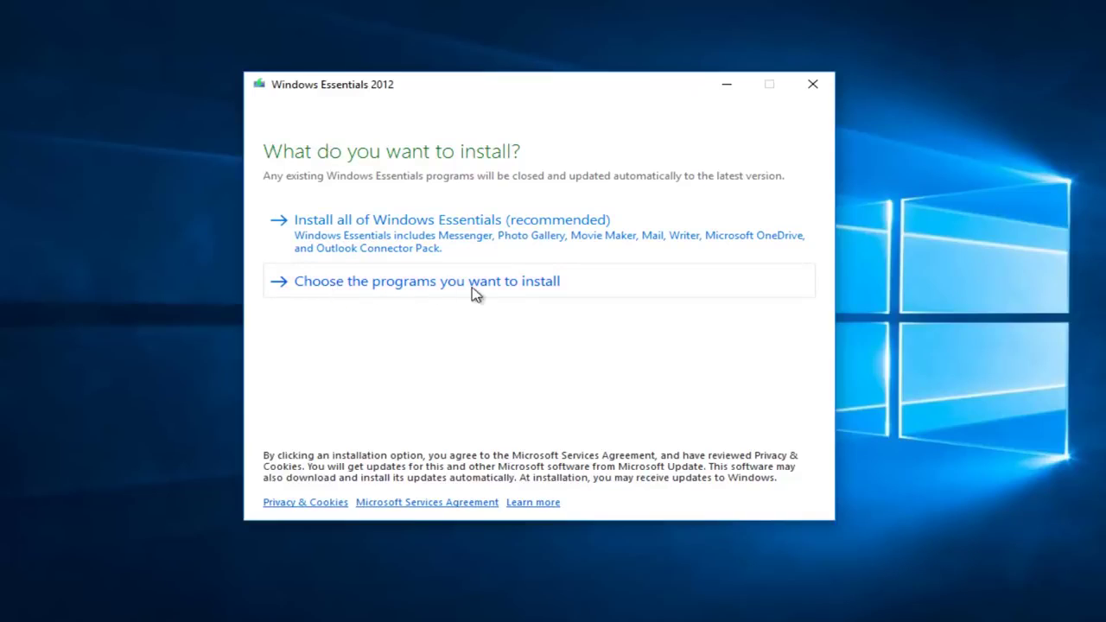
- Choose programs individually, deselecting Mail, Writer and Messenger, and start the installation
{"action": "left_click", "coordinate": [366, 291]}
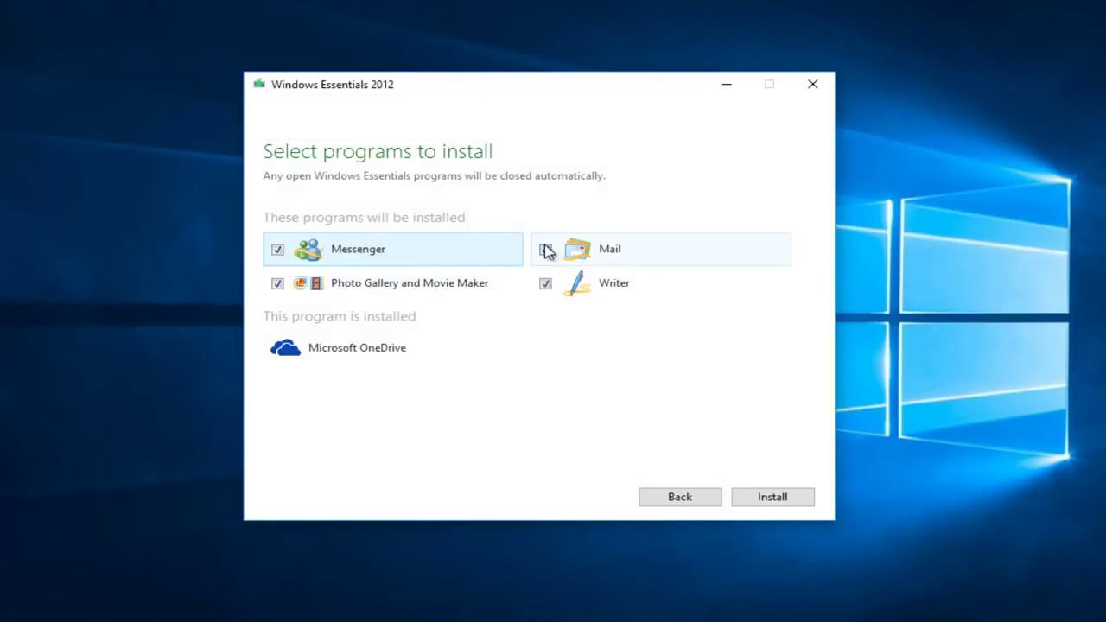
{"action": "left_click", "coordinate": [545, 250]}
{"action": "left_click", "coordinate": [545, 283]}
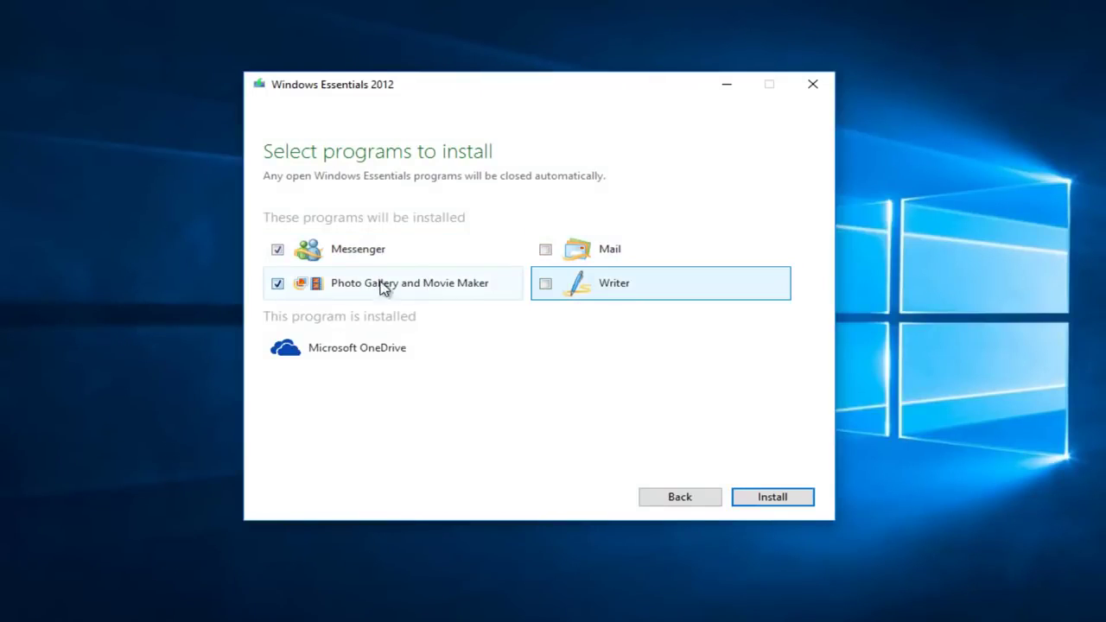
{"action": "left_click", "coordinate": [277, 250]}
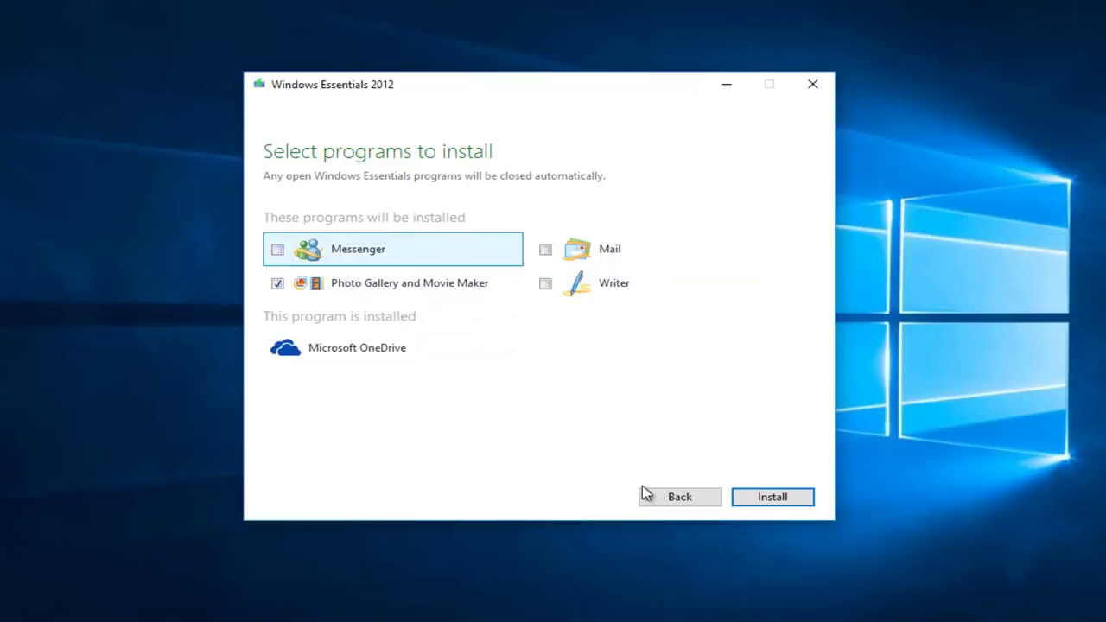
{"action": "left_click", "coordinate": [771, 498]}
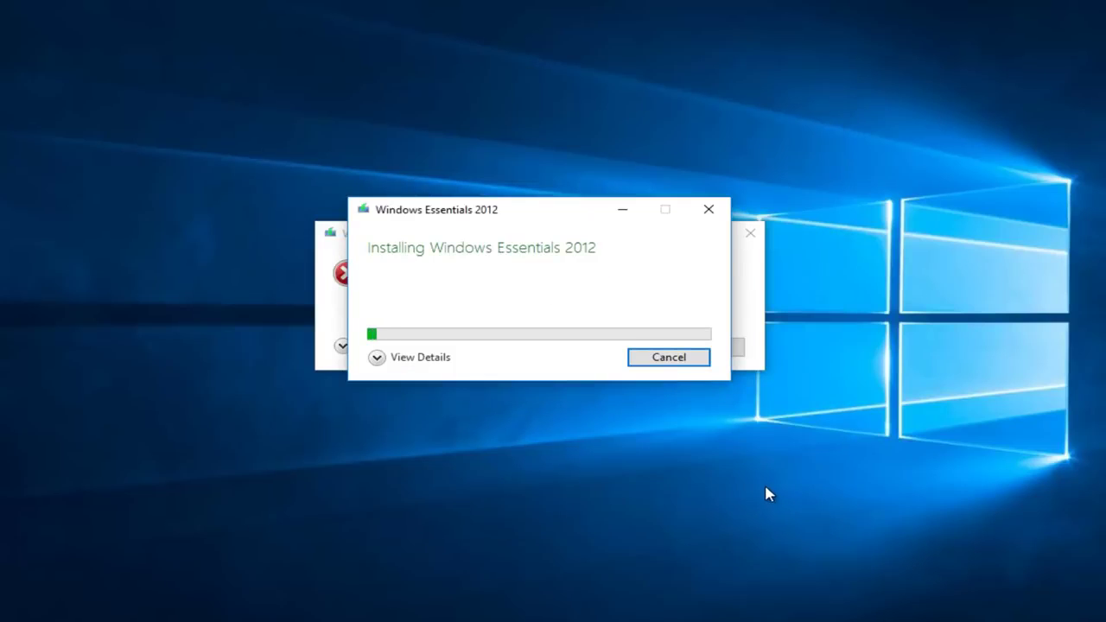
- Drag the 'You're installing other programs' error below the installer and move the installer upward
{"action": "left_click", "coordinate": [738, 267]}
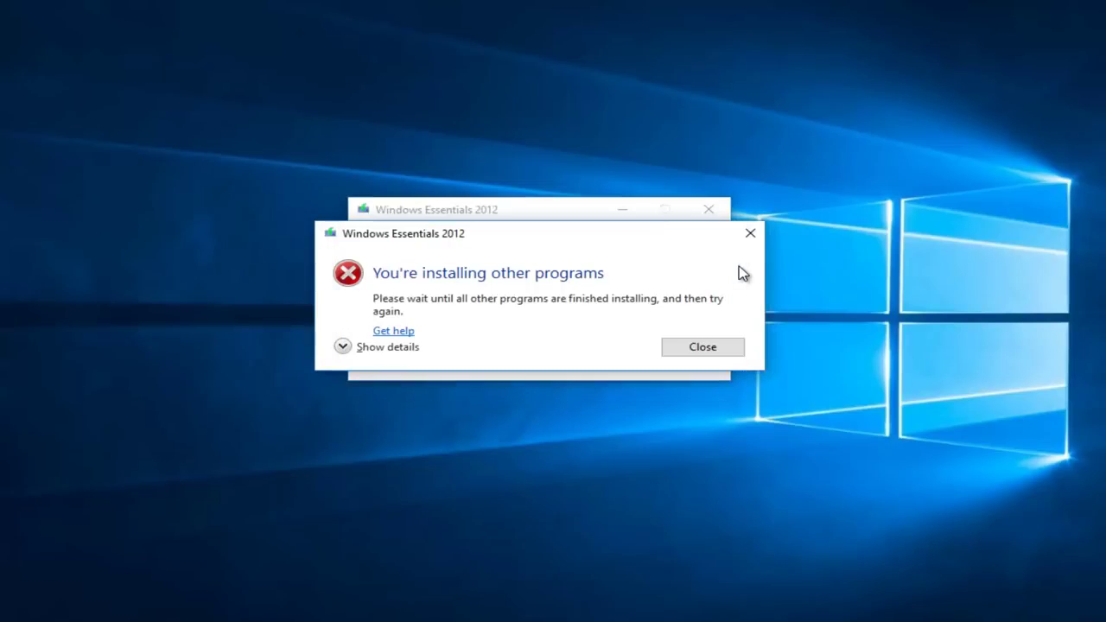
{"action": "left_click_drag", "start_coordinate": [473, 244], "coordinate": [444, 397]}
{"action": "left_click", "coordinate": [360, 507]}
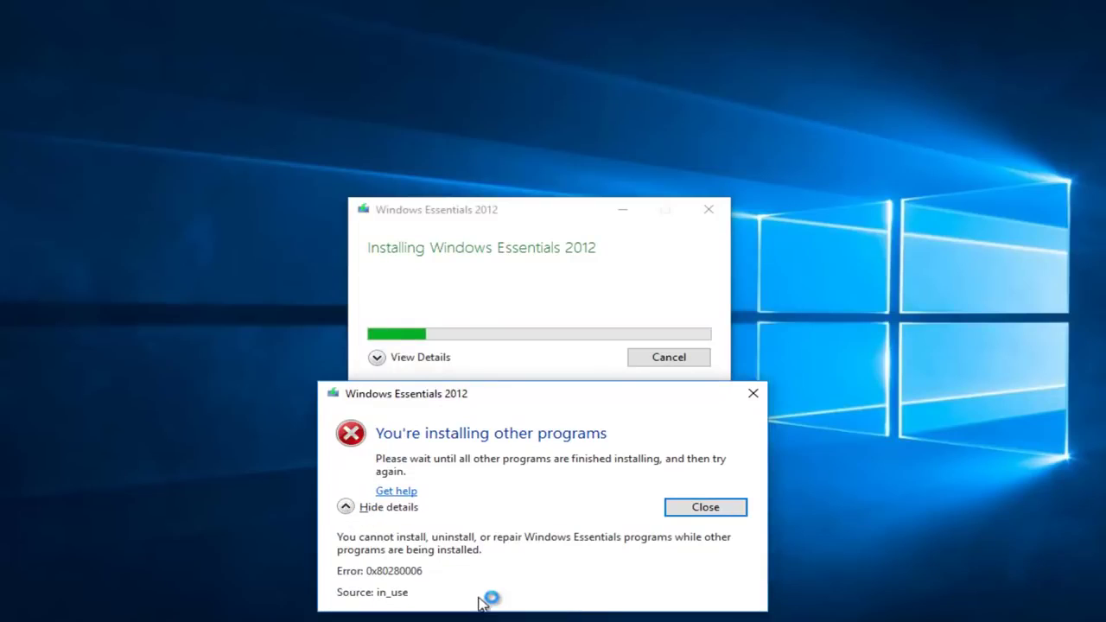
{"action": "left_click", "coordinate": [346, 507]}
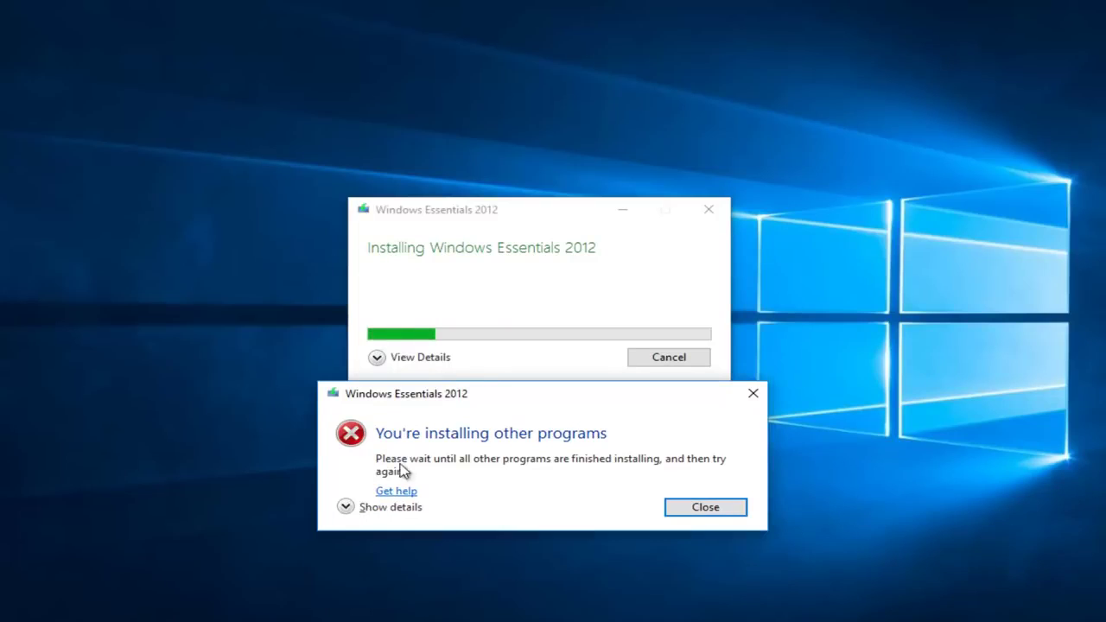
{"action": "left_click_drag", "start_coordinate": [434, 394], "coordinate": [458, 369]}
{"action": "left_click_drag", "start_coordinate": [467, 214], "coordinate": [477, 147]}
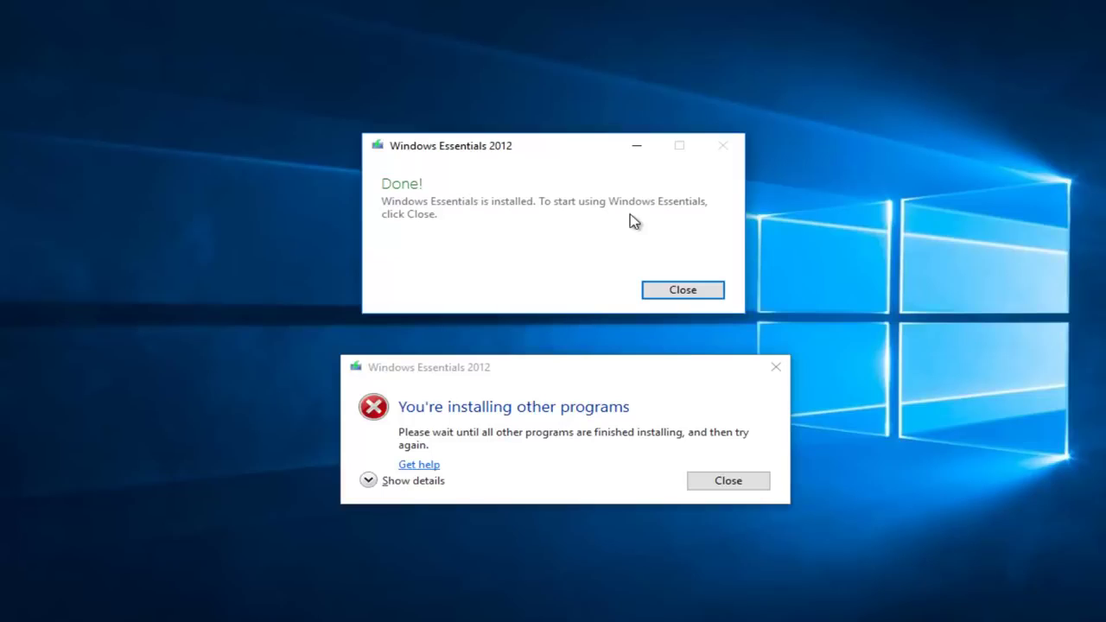
- Close the Done and error dialogs, then search the Start menu for 'movie'
{"action": "left_click", "coordinate": [681, 294]}
{"action": "left_click", "coordinate": [775, 367]}
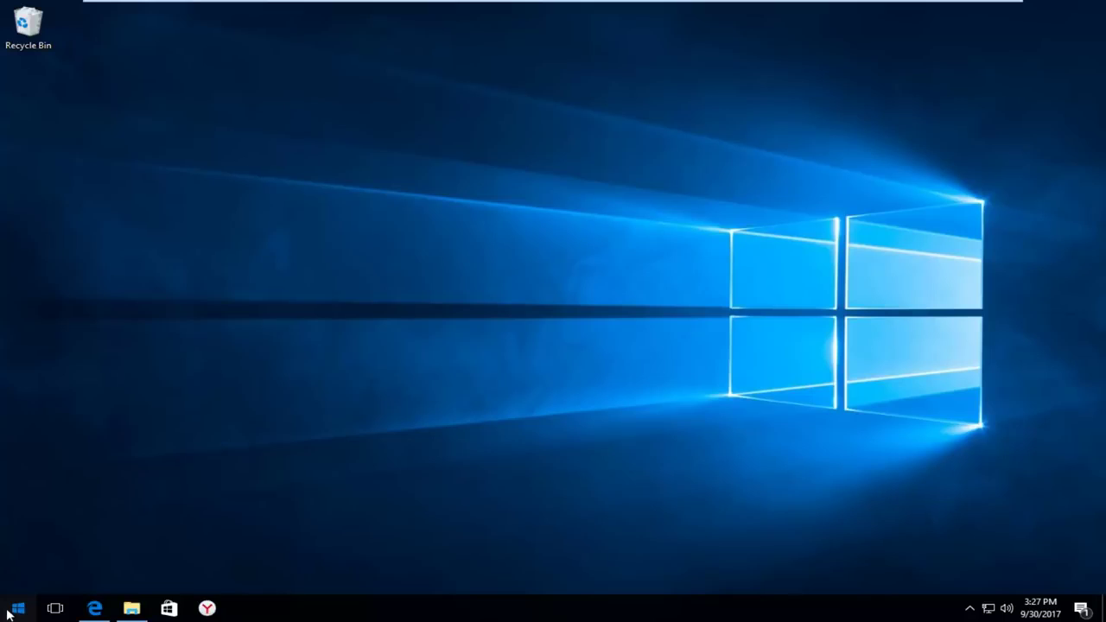
{"action": "left_click", "coordinate": [16, 609]}
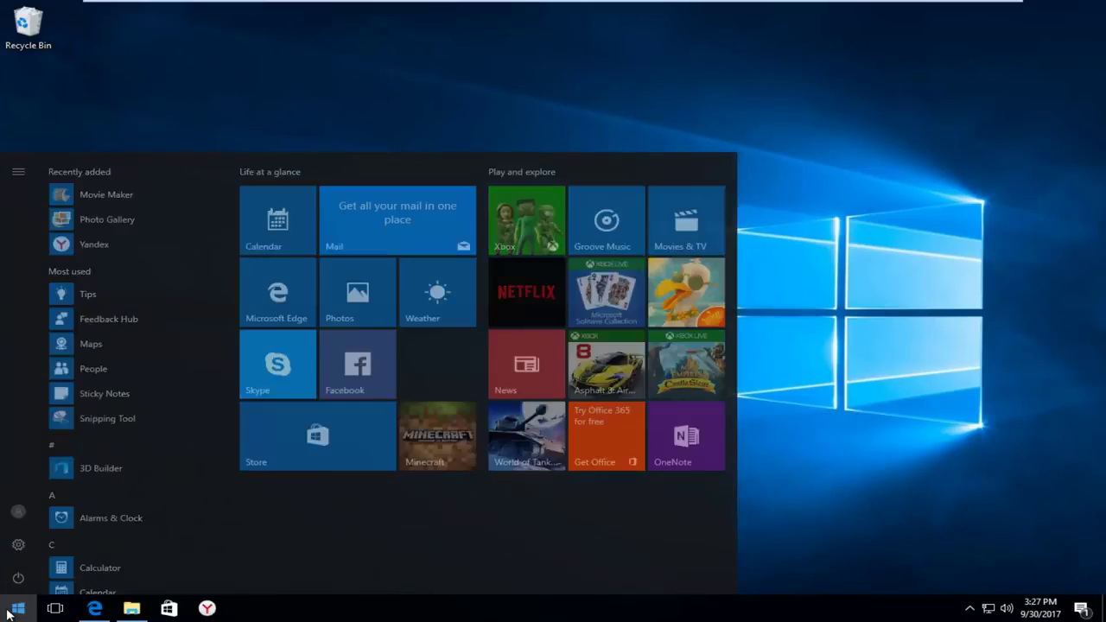
{"action": "left_click", "coordinate": [17, 609]}
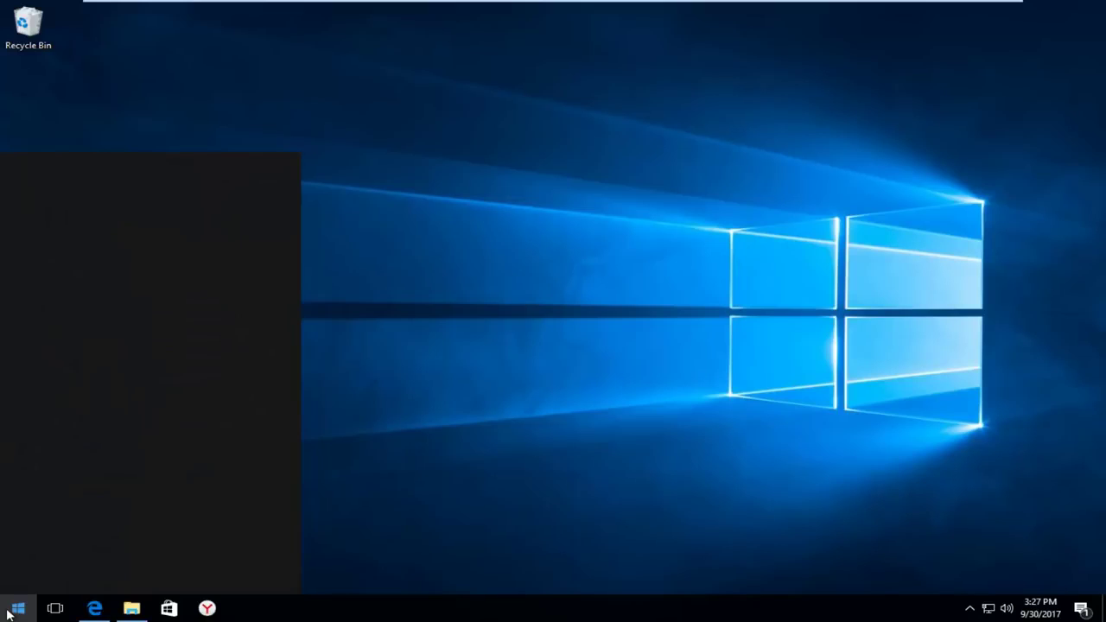
{"action": "type", "text": "m"}
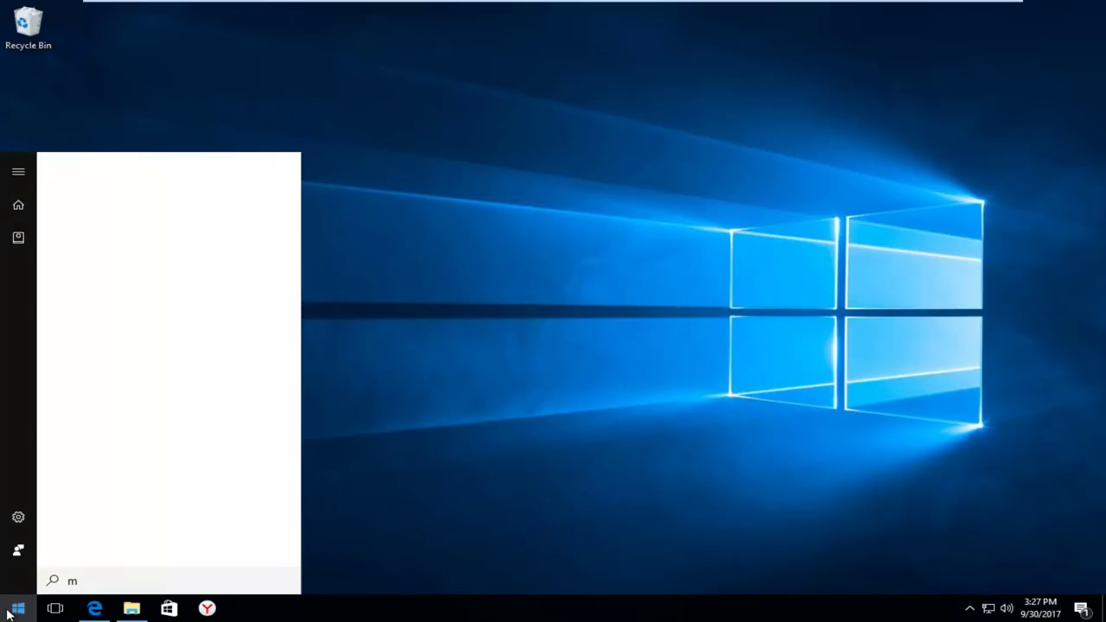
{"action": "type", "text": "ovie"}
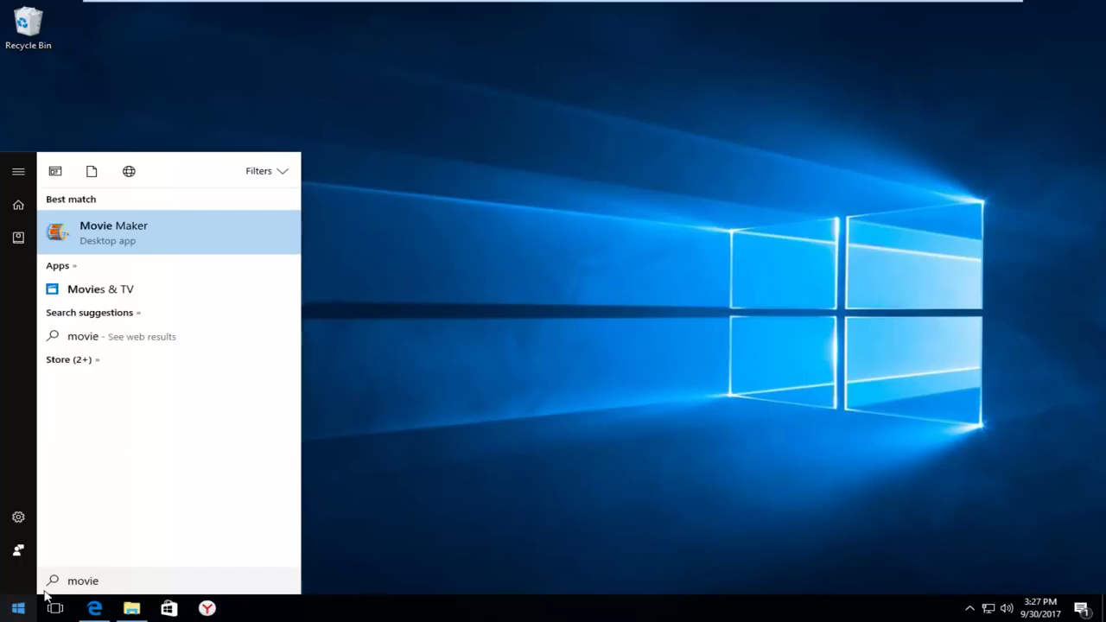
- Open Movie Maker from the search results and accept the Microsoft Services Agreement
{"action": "left_click", "coordinate": [128, 232]}
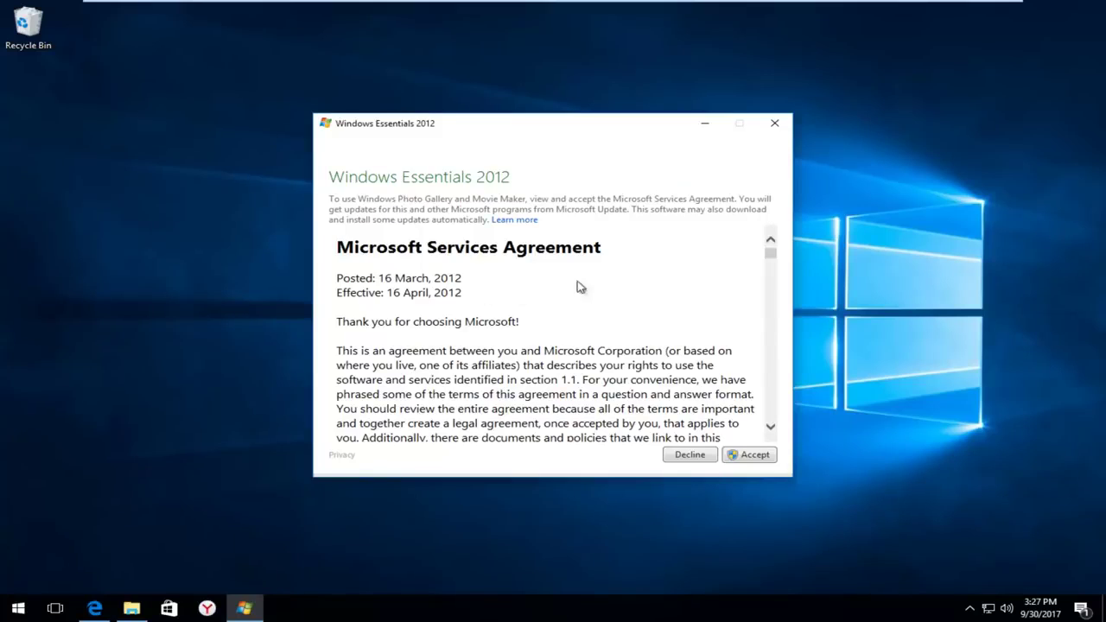
{"action": "left_click", "coordinate": [753, 460]}
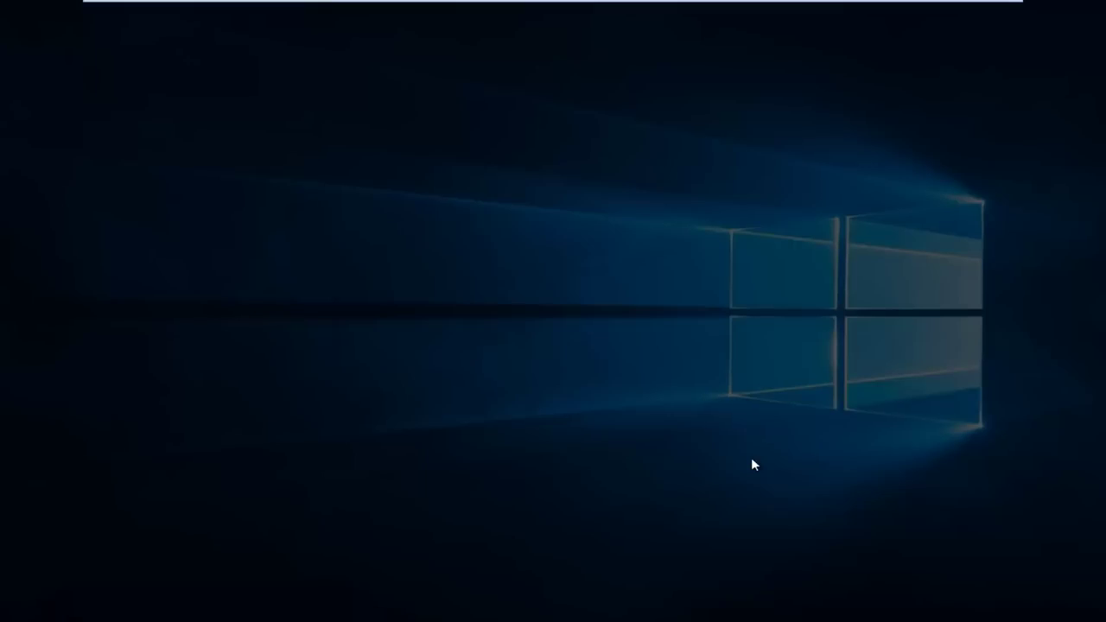